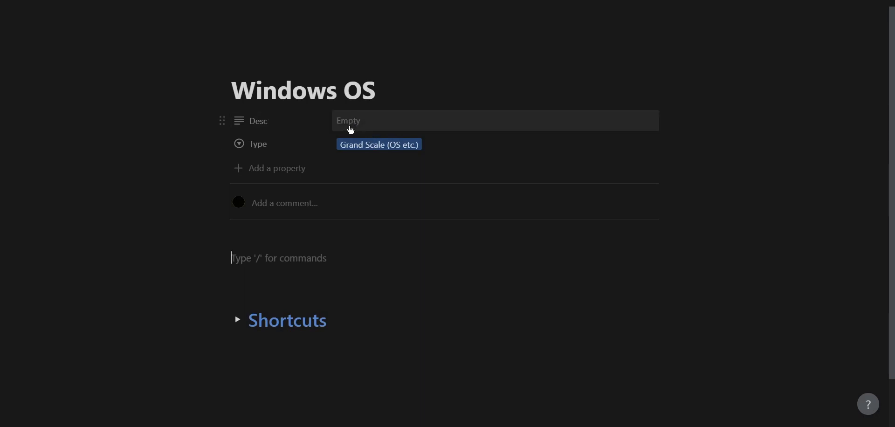
- Set the Desc and Type properties on the Windows OS page to Always hide
click(292, 117)
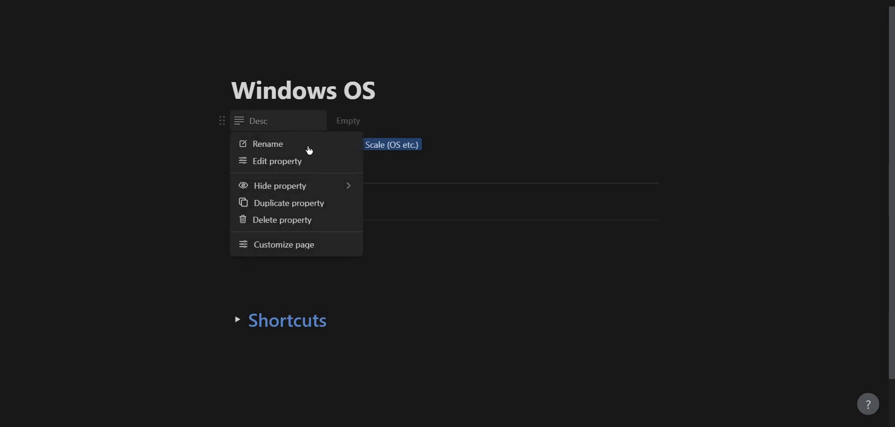
mouse_move(316, 191)
click(393, 203)
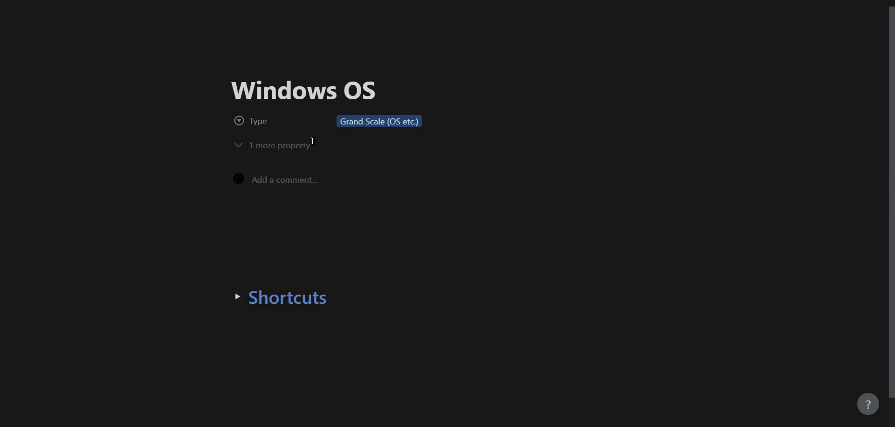
click(285, 128)
mouse_move(345, 185)
click(386, 203)
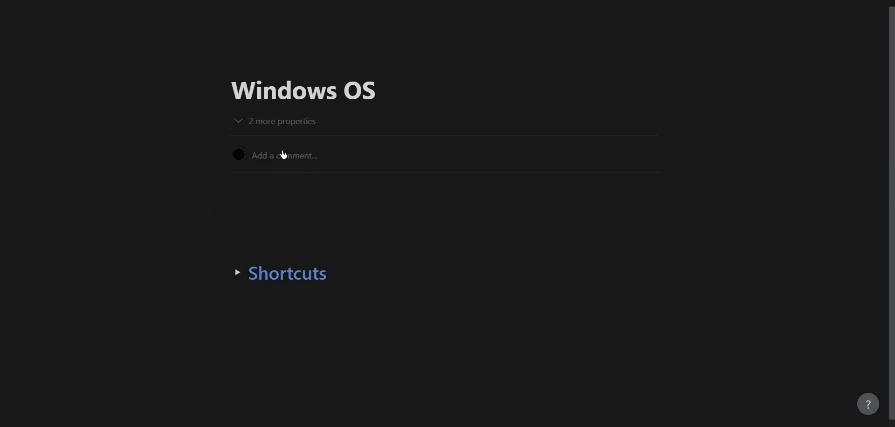
- Click through the page's empty blocks, then switch to the notion-enhancer website
click(362, 190)
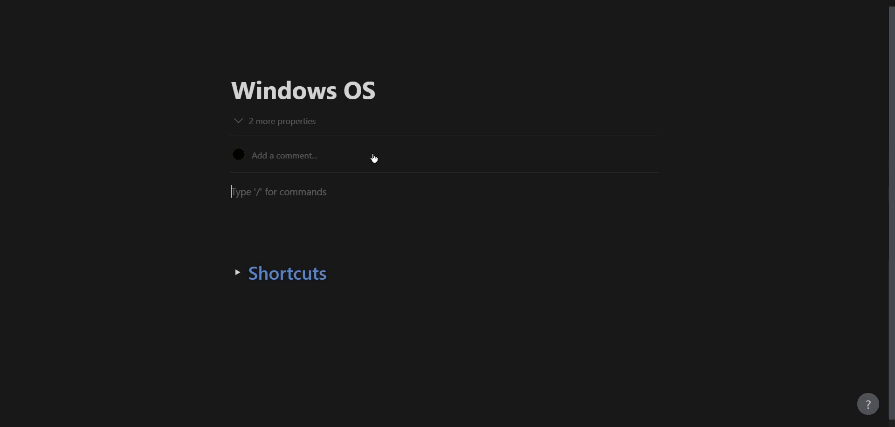
click(403, 223)
click(382, 208)
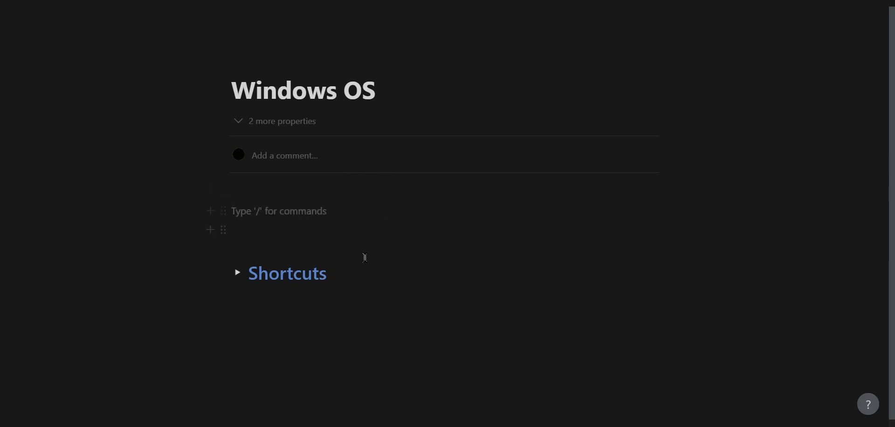
click(294, 226)
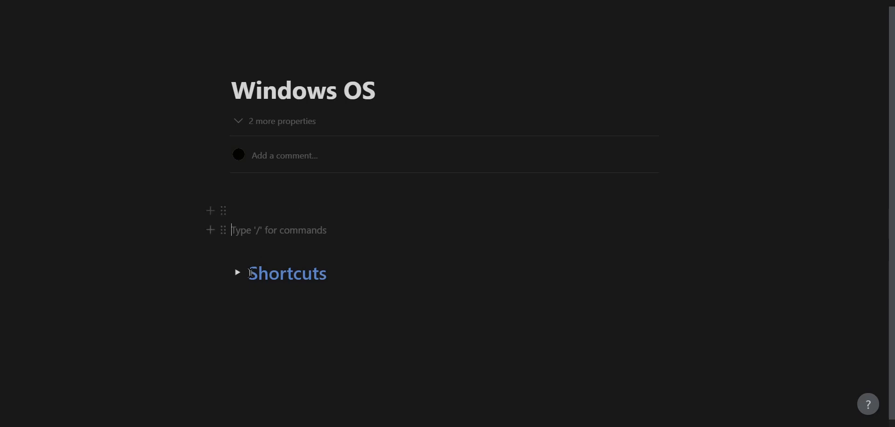
click(60, 404)
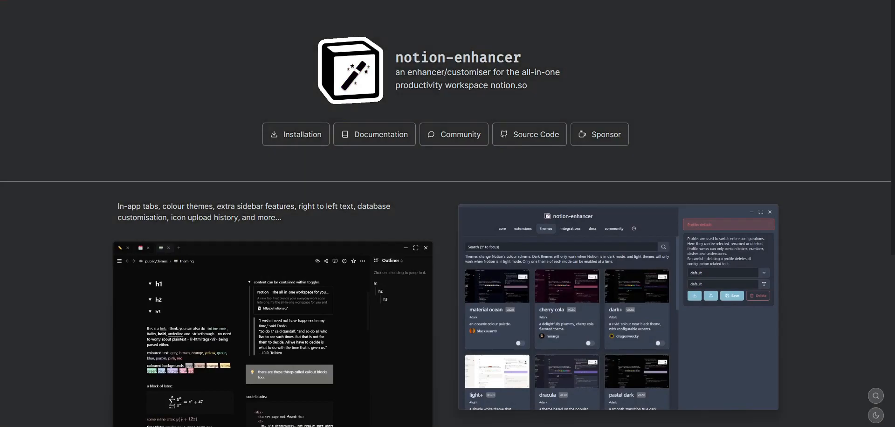
- Browse the notion-enhancer site and scroll its Installation docs to the Windows section
scroll(173, 126, down, 2)
scroll(178, 88, up, 2)
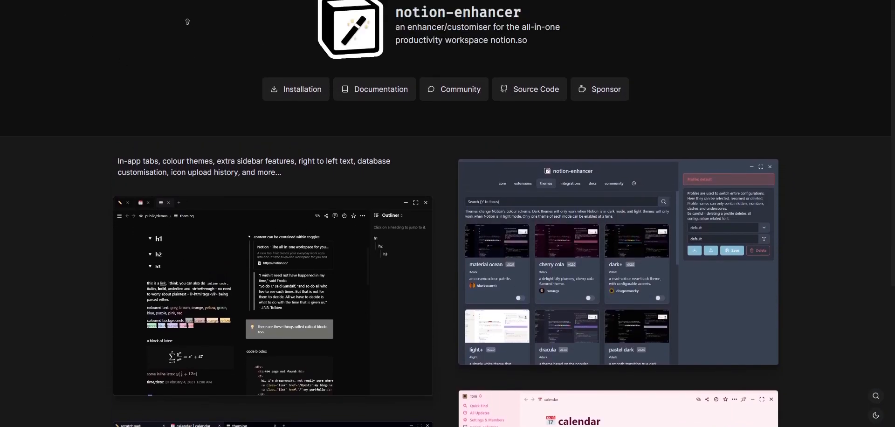
middle_click(233, 103)
middle_click(239, 102)
middle_click(222, 41)
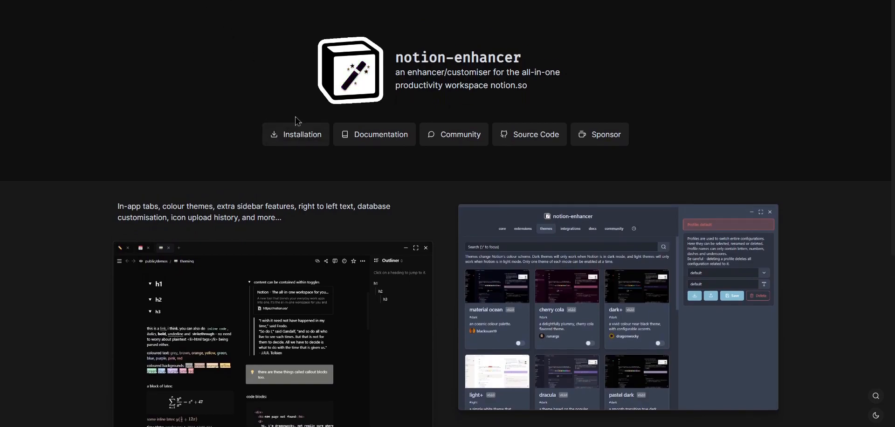
click(318, 141)
scroll(444, 225, down, 4)
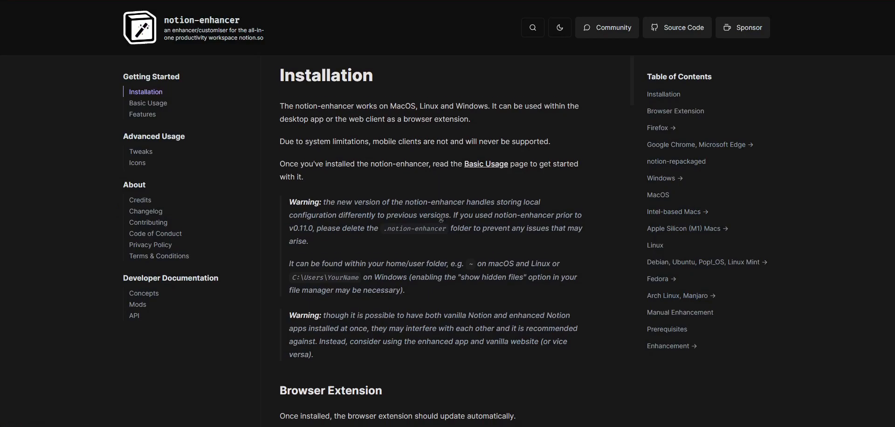
scroll(444, 226, down, 8)
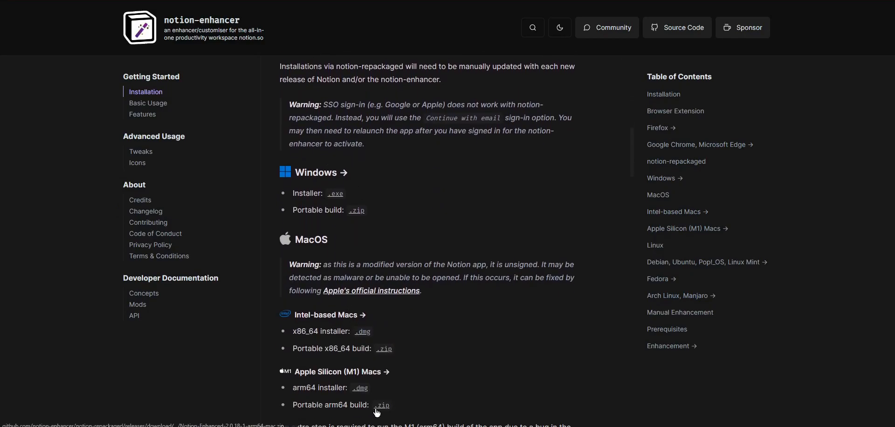
scroll(445, 240, up, 1)
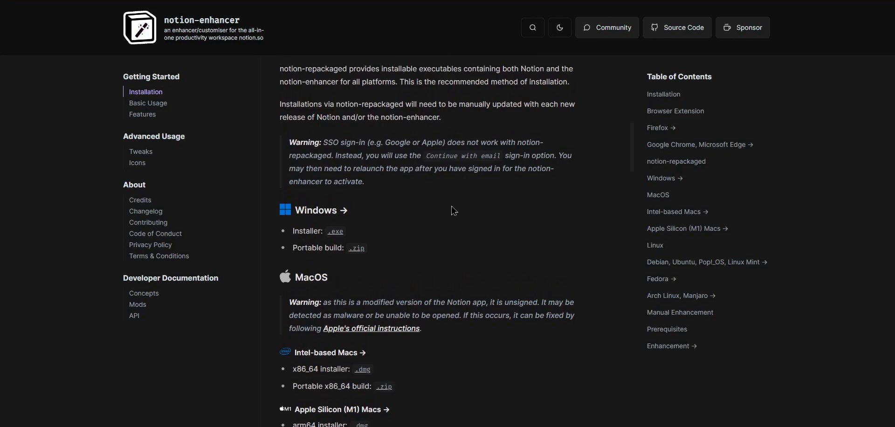
scroll(458, 195, up, 5)
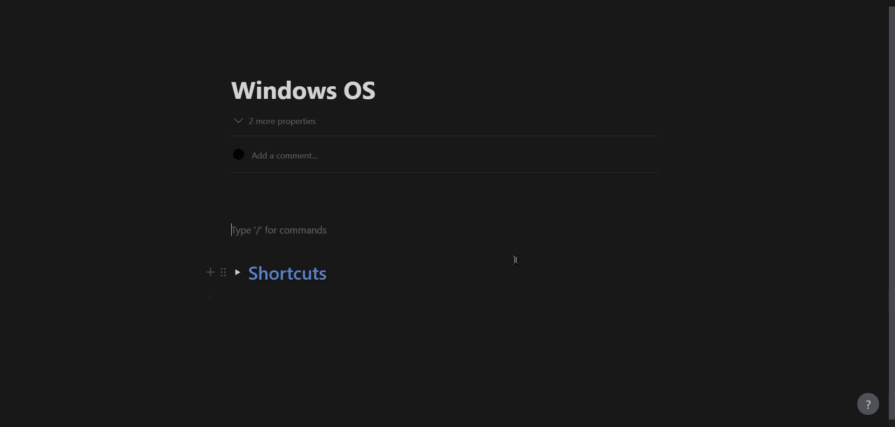
- Make a desktop text file named 'Whatever' through New > Text Document and open it in WordPad
click(414, 210)
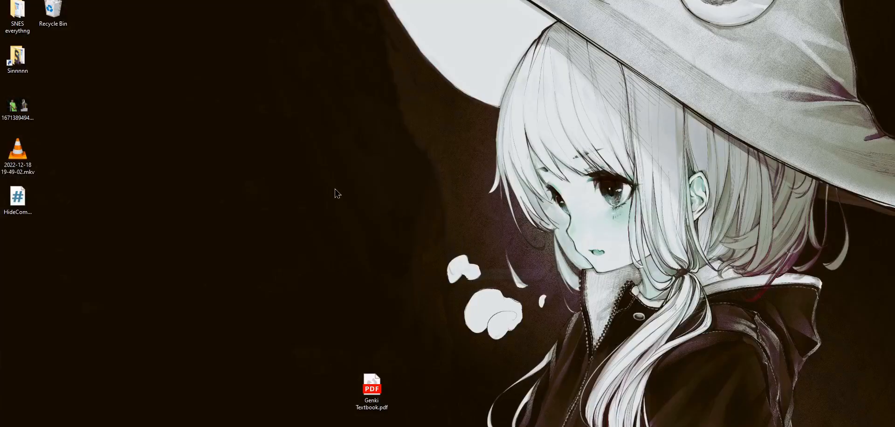
right_click(307, 177)
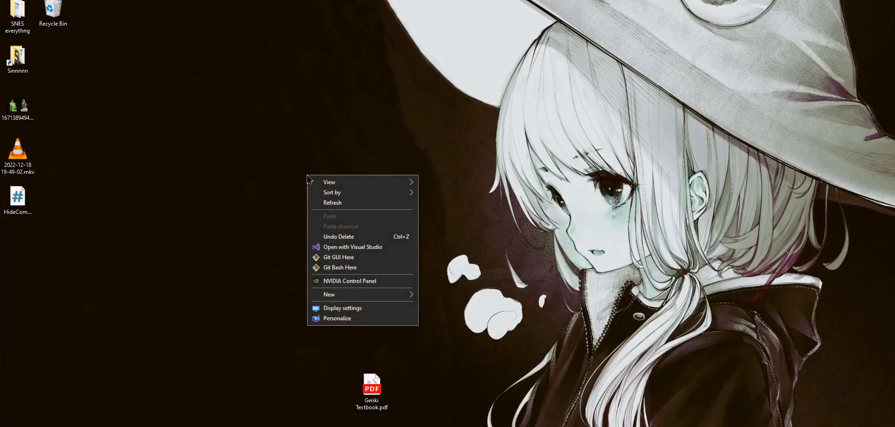
mouse_move(406, 299)
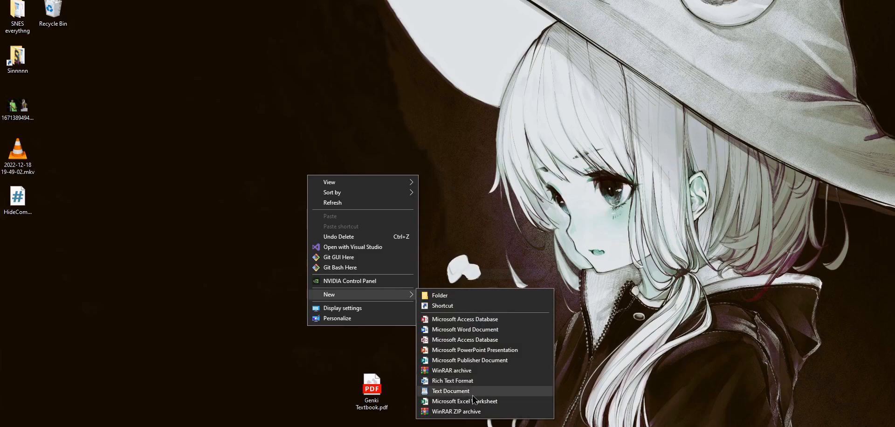
click(450, 391)
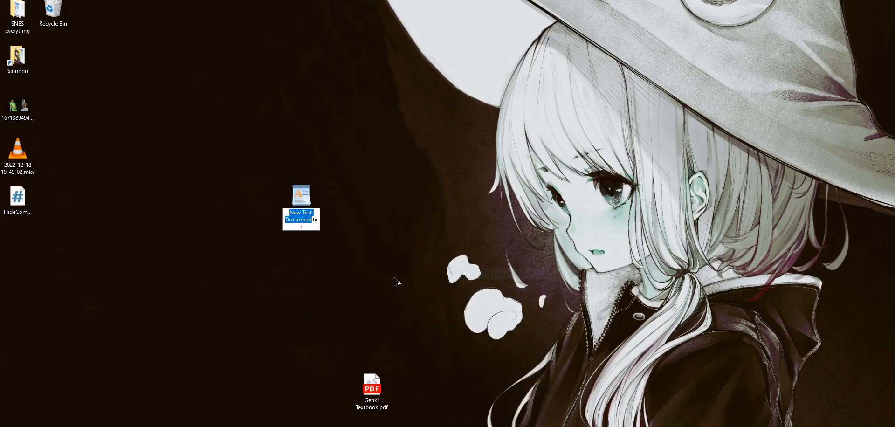
text(Whatever)
key(Return)
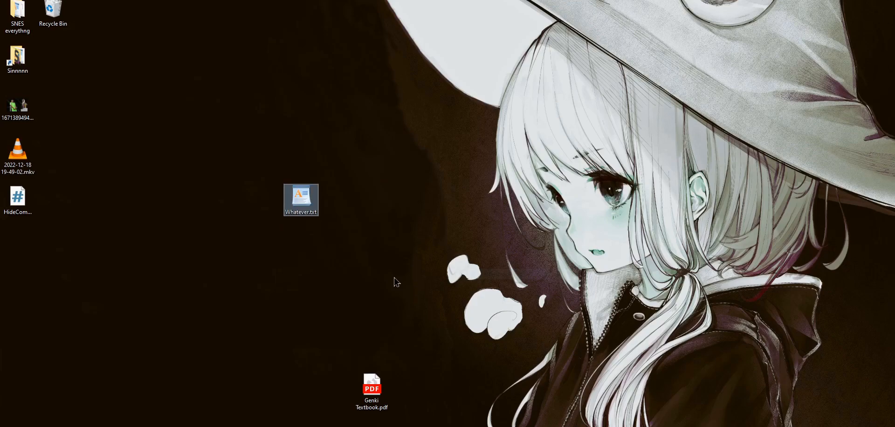
double_click(309, 198)
drag(534, 0, 469, 0)
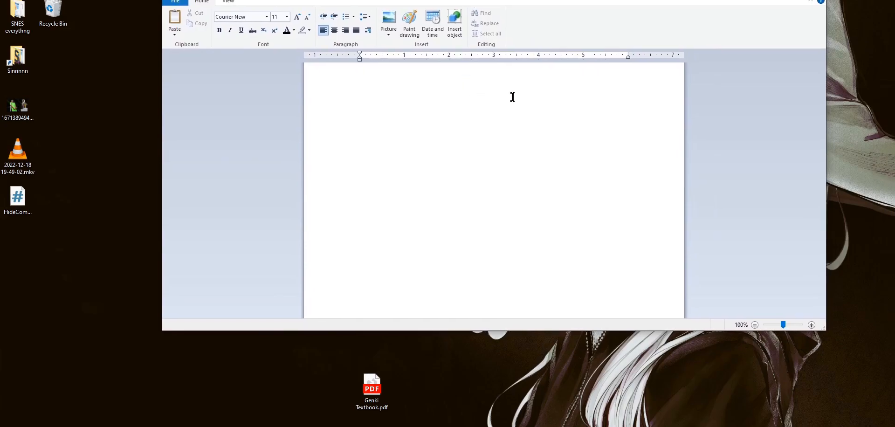
- Paste the CSS rule hiding .notion-page-view-discussion with display: none !important, and save the file
text(.notion-page-view-discussion, .notion-page-view-discussion + [style*='width: 100%; height: 1px;'] {   display: none !important; })
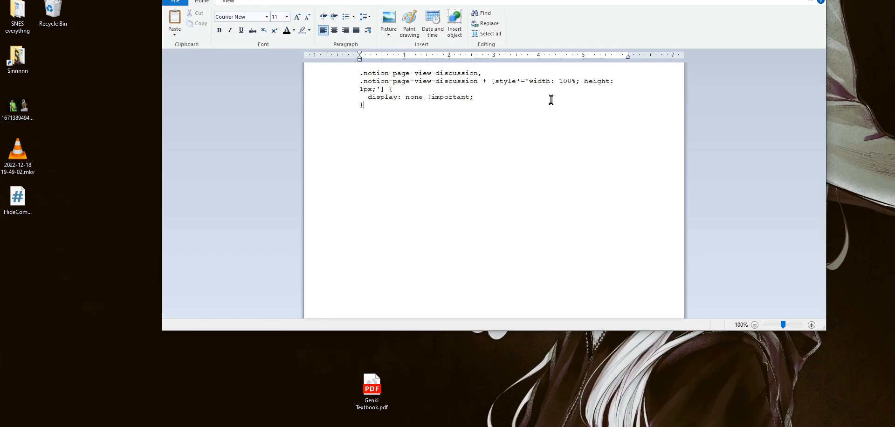
click(175, 2)
click(192, 55)
- Close WordPad and change Whatever's extension from txt to css, accepting the rename warning
click(809, 0)
click(298, 213)
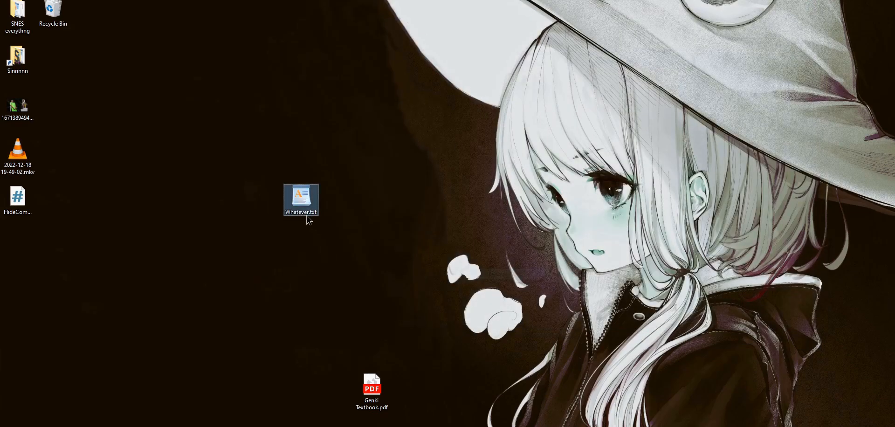
click(304, 213)
click(310, 213)
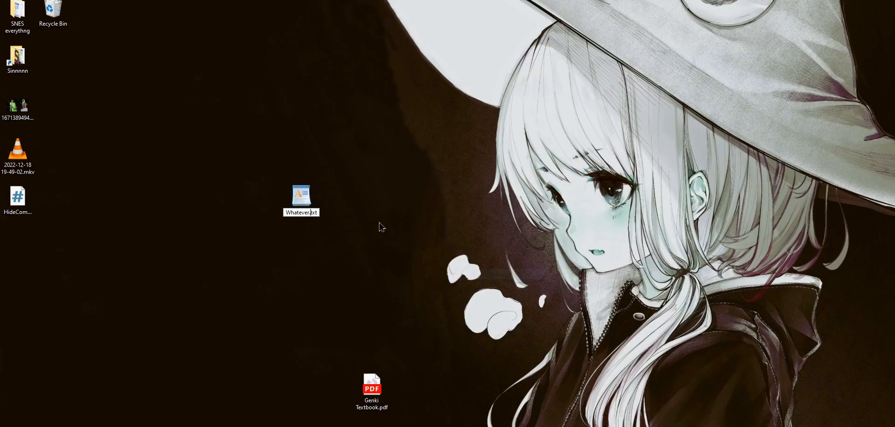
key(BackSpace)
key(BackSpace)
key(BackSpace)
text(css)
key(Return)
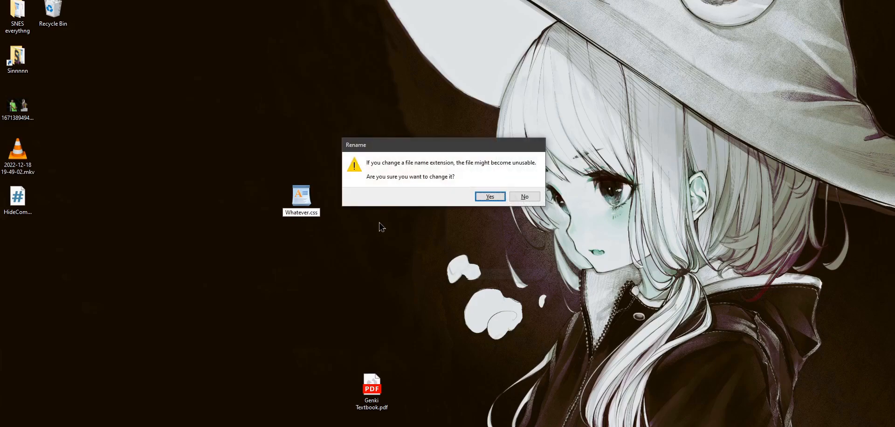
click(487, 196)
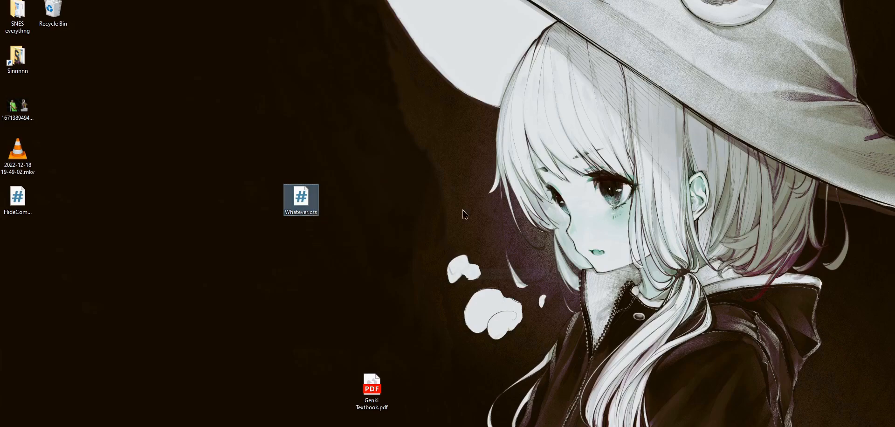
click(384, 211)
drag(374, 138, 344, 175)
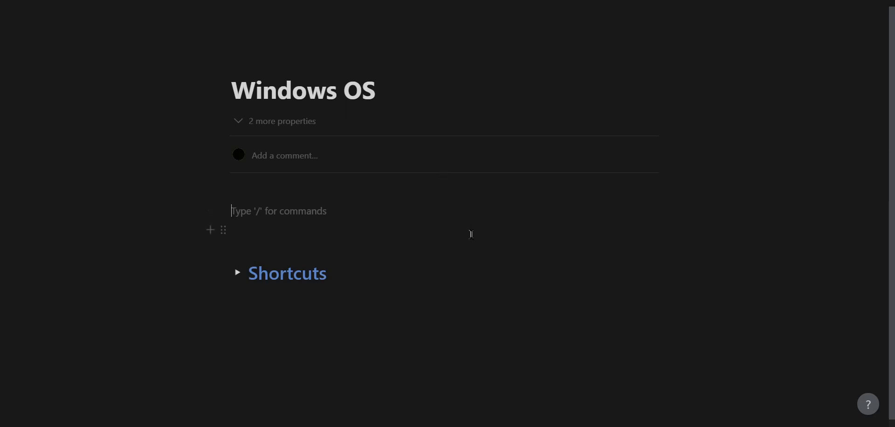
- Add the line 'ctrl + alt + e' to the page and open the notion-enhancer menu with Ctrl+Alt+E
text(ctrl + alt + e)
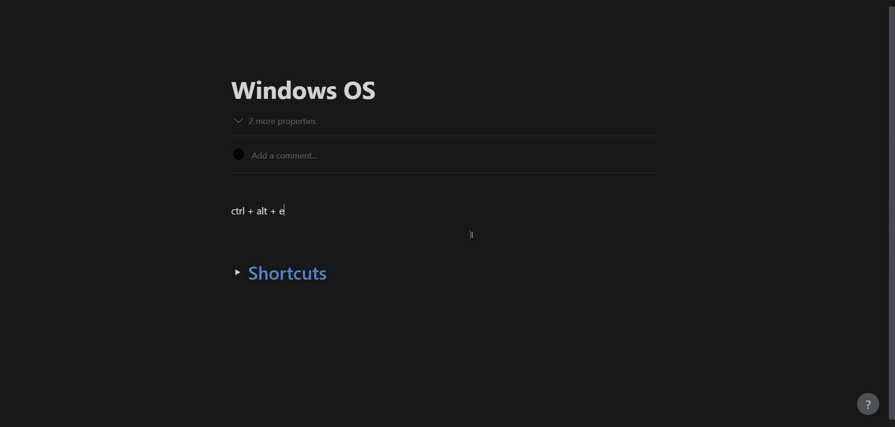
key(Return)
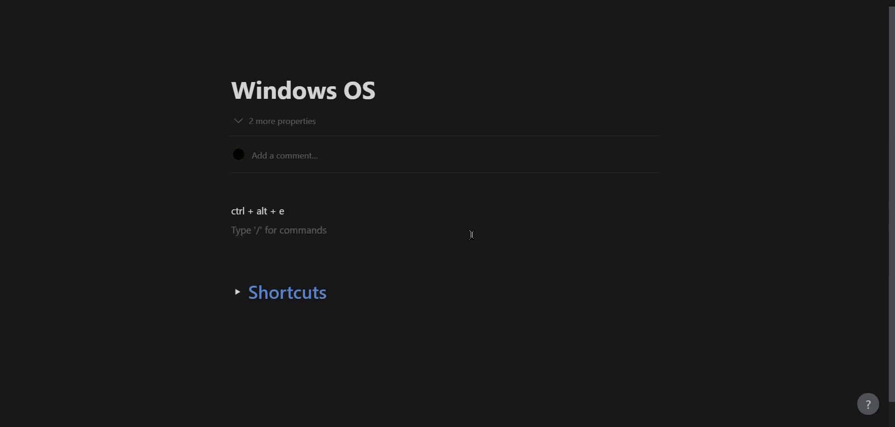
key(ctrl+alt+e)
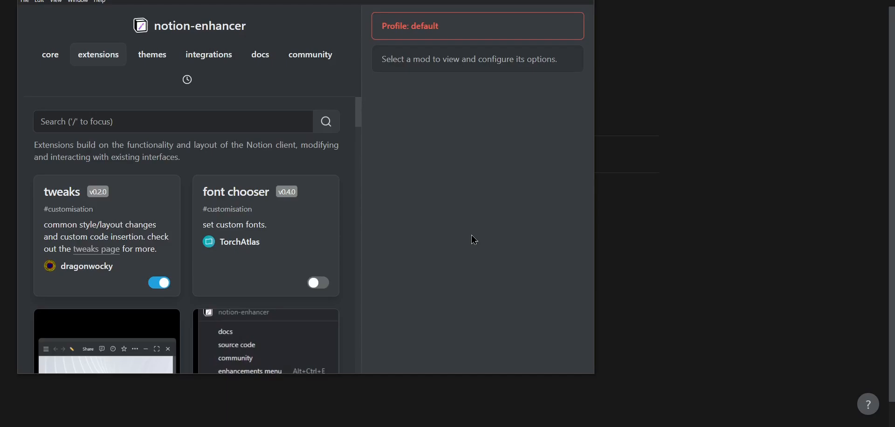
- Move the enhancer window right, look over the extension list, and open the tweaks extension's options
drag(305, 0, 509, 0)
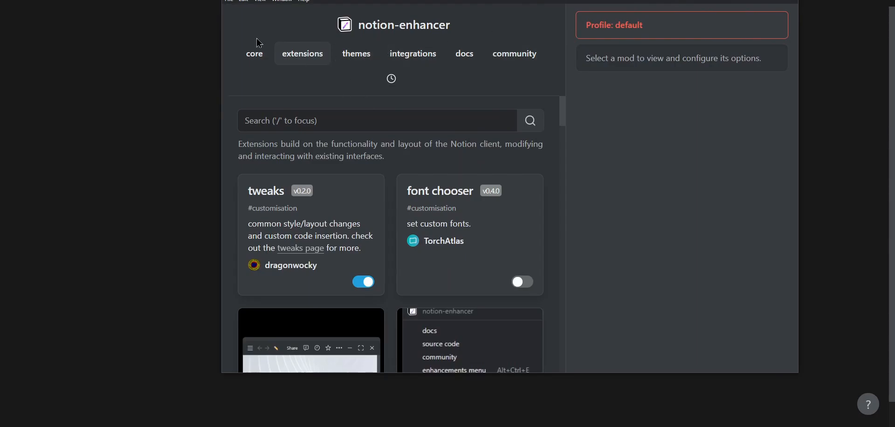
click(374, 111)
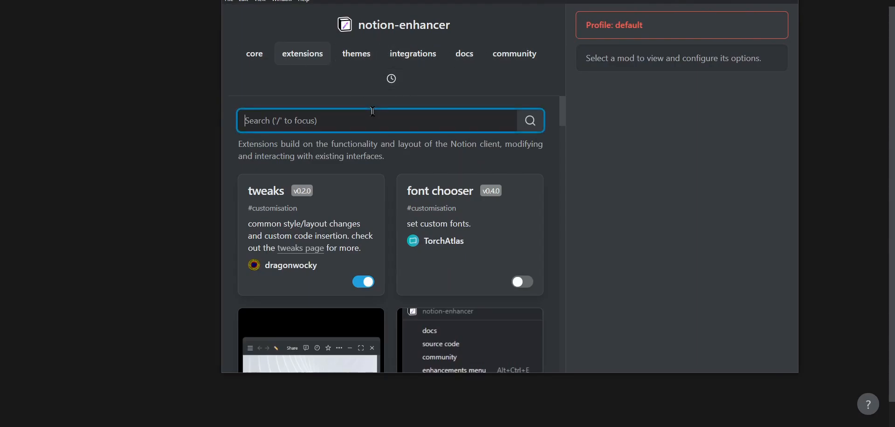
click(387, 137)
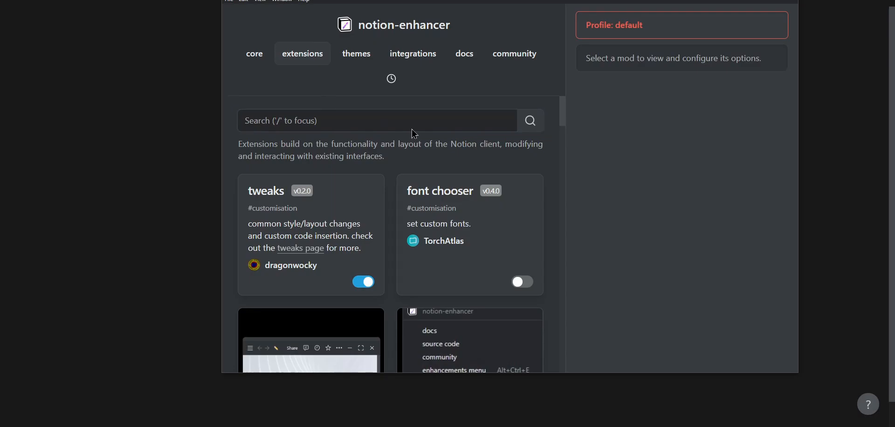
scroll(511, 146, down, 4)
scroll(494, 143, up, 2)
scroll(471, 138, down, 1)
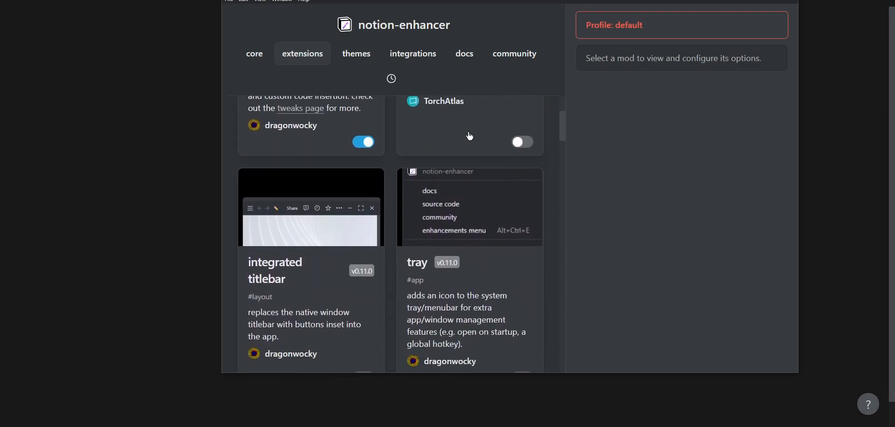
scroll(387, 146, up, 3)
click(324, 226)
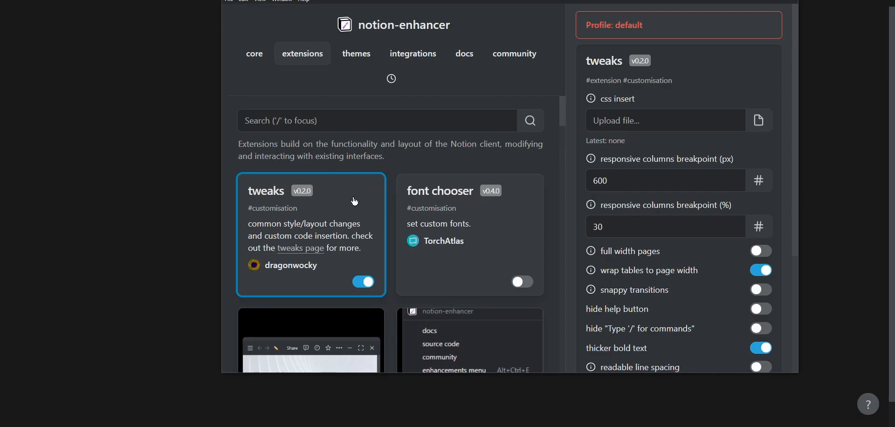
click(367, 287)
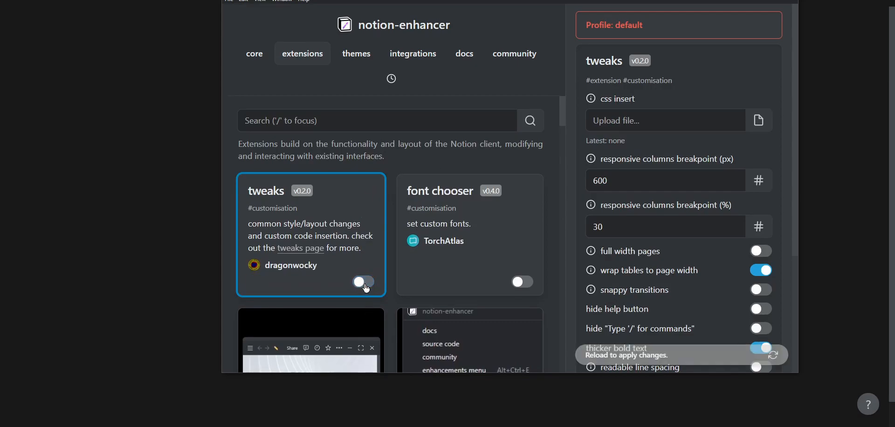
- Upload Whatever.css from the Desktop into the tweaks css insert option
click(753, 125)
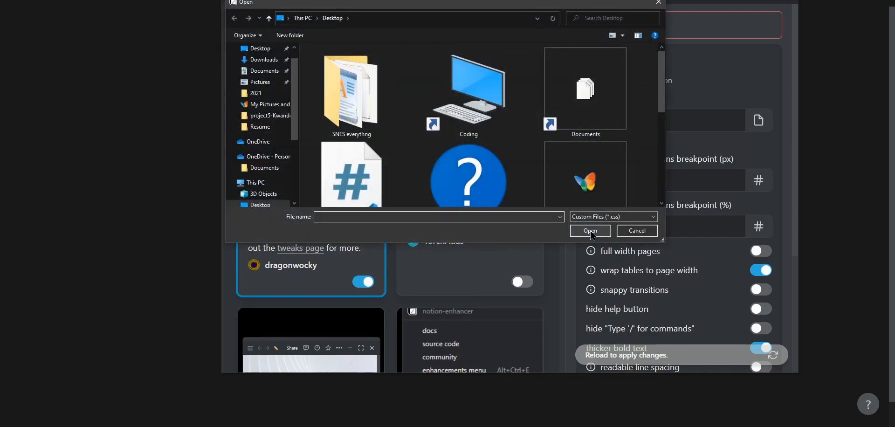
click(256, 49)
scroll(326, 93, down, 3)
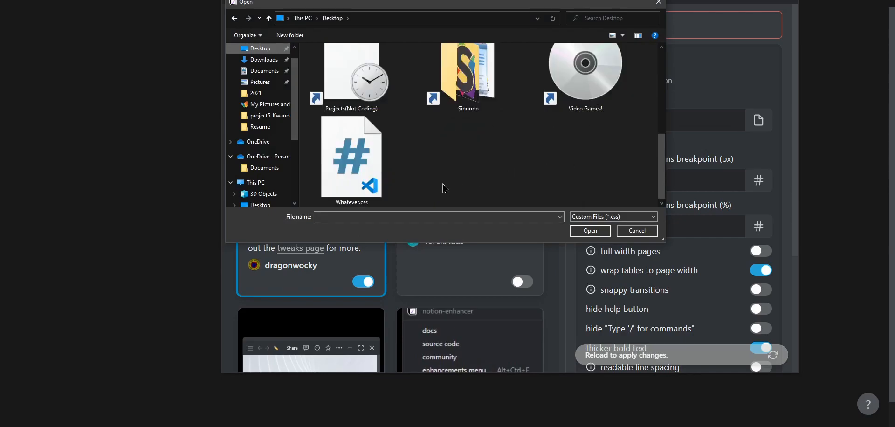
scroll(396, 188, up, 1)
scroll(662, 108, down, 1)
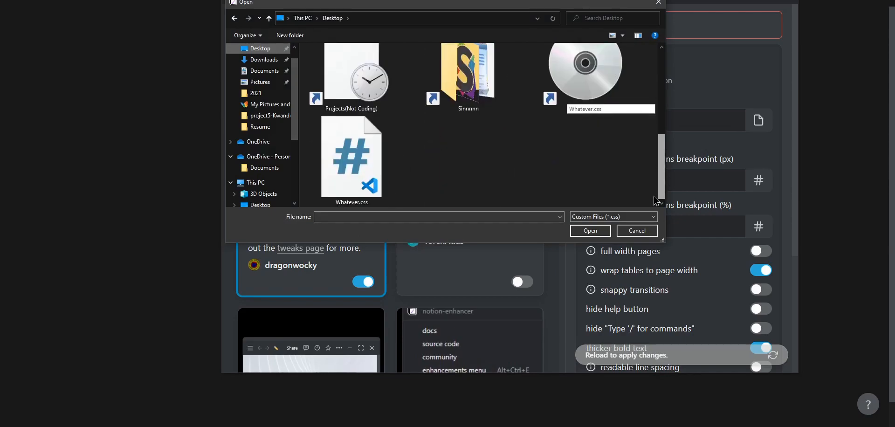
click(353, 180)
double_click(354, 180)
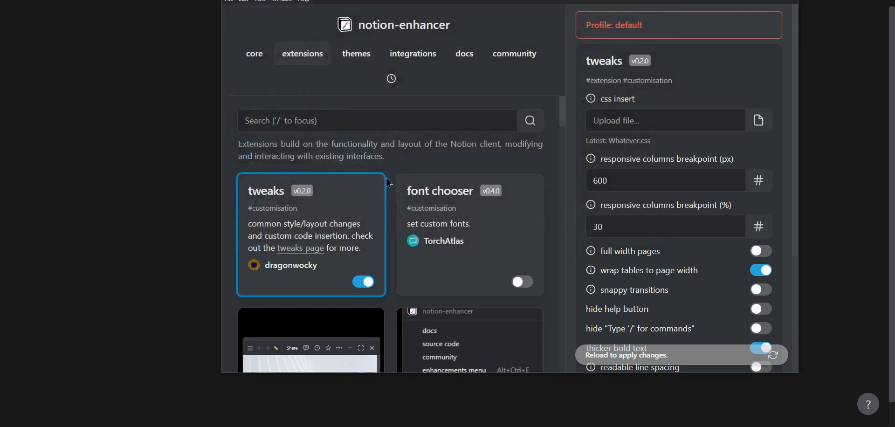
- Reload Notion to apply the CSS and check that the Windows OS page no longer shows comments
click(713, 350)
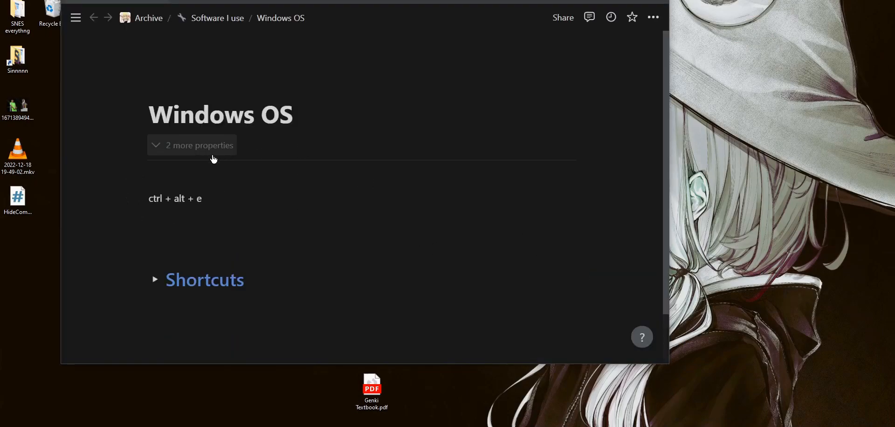
click(208, 180)
click(281, 205)
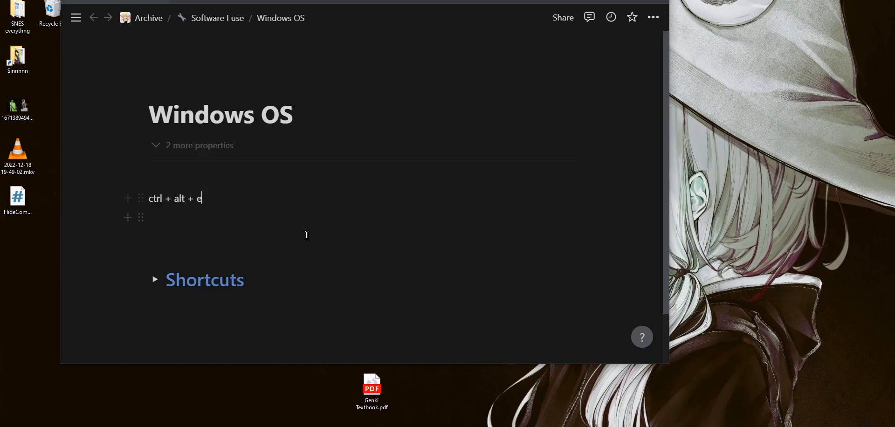